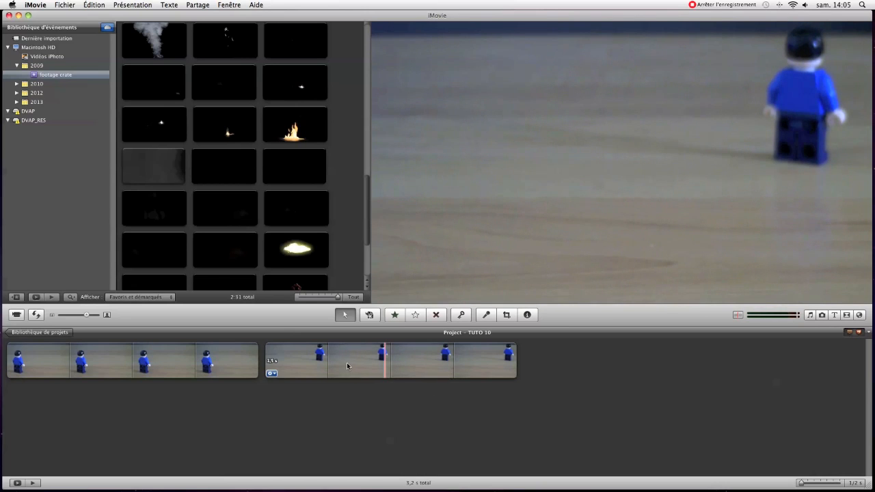
click(347, 366)
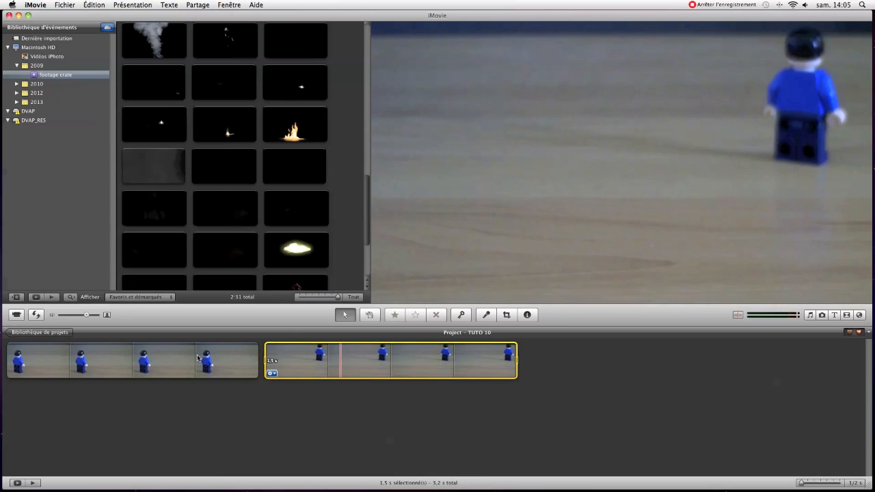
click(171, 359)
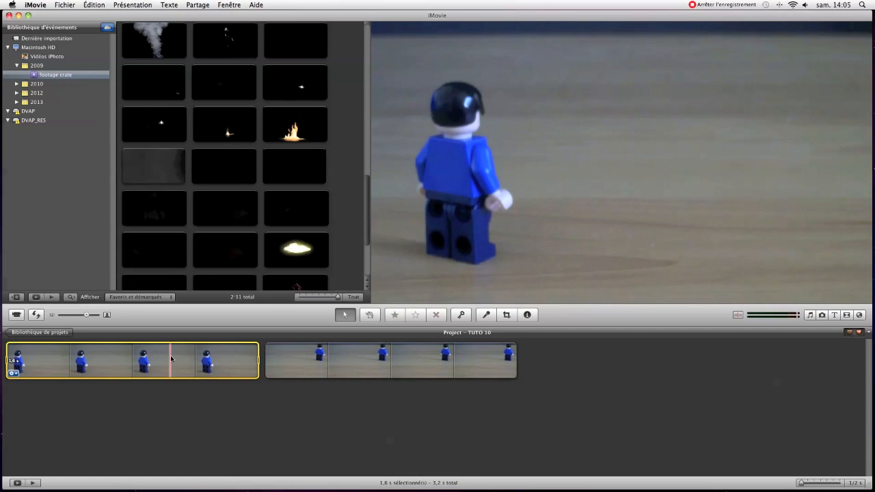
click(398, 393)
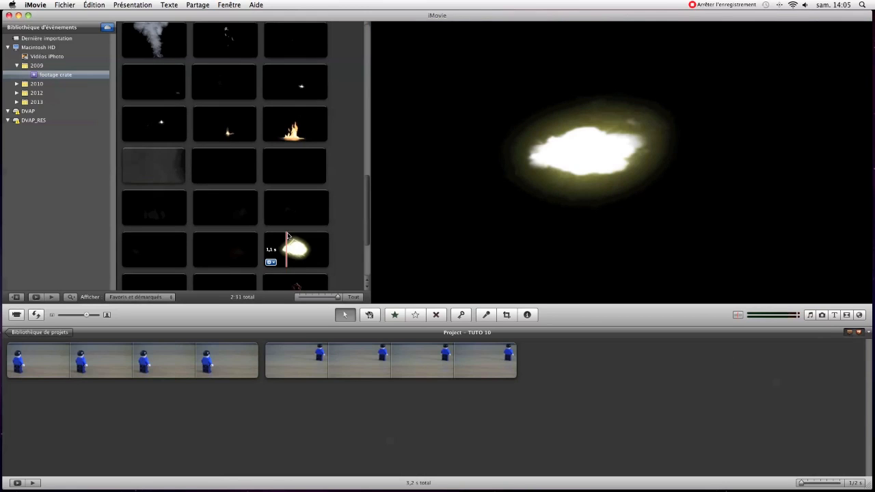
Step: Overlay the brown smoke clip on the second clip as Image dans l'image, aligned with that clip's start
scroll(289, 247, down, 3)
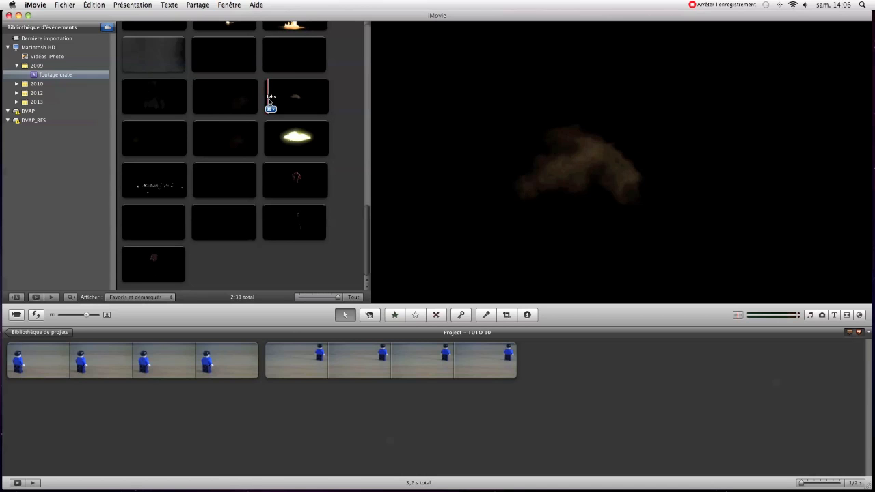
mouse_move(269, 101)
mouse_down()
mouse_move(334, 95)
mouse_move(332, 376)
mouse_move(269, 367)
mouse_up()
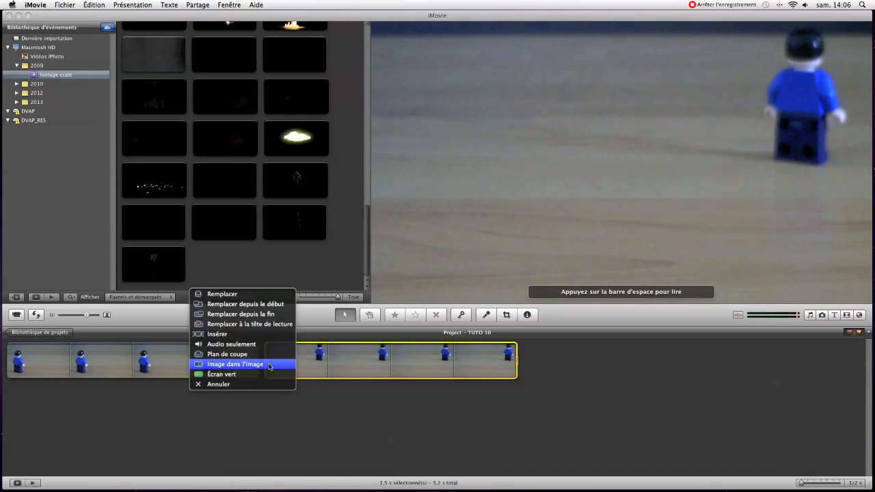
click(270, 367)
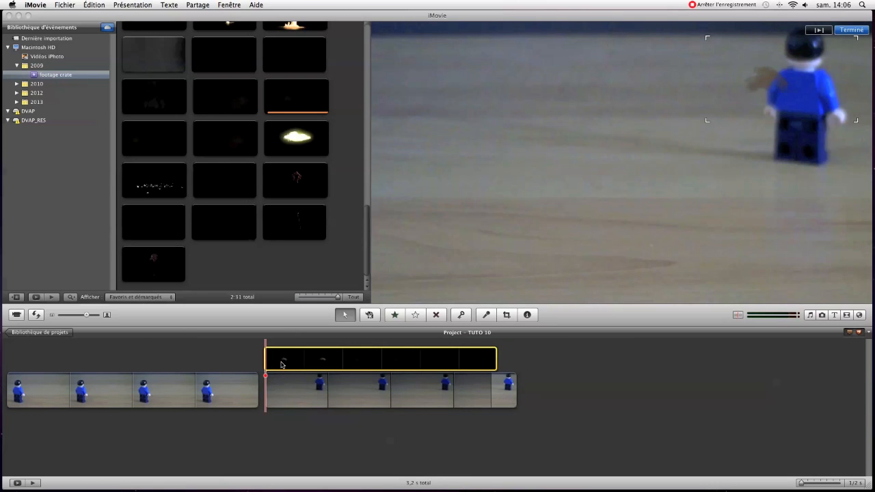
drag(286, 365, 268, 361)
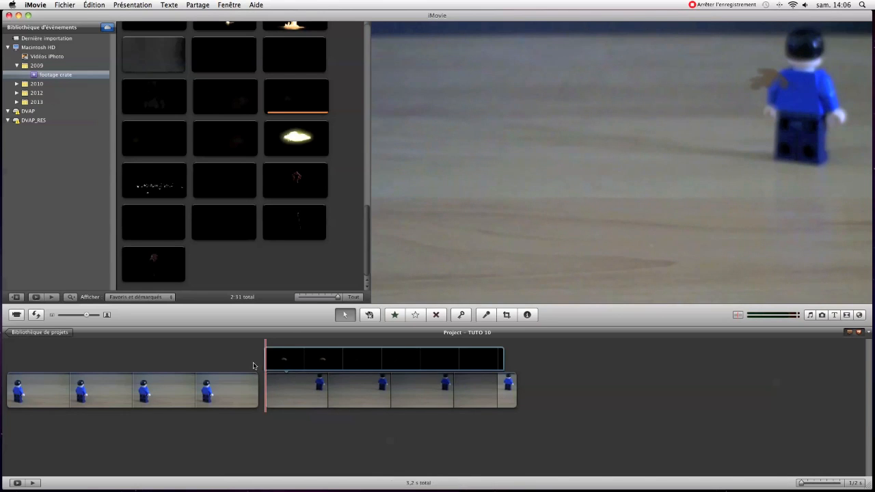
Step: Crop the smoke overlay to a small frame around the smoke and enlarge it to fill the picture
click(270, 365)
click(334, 401)
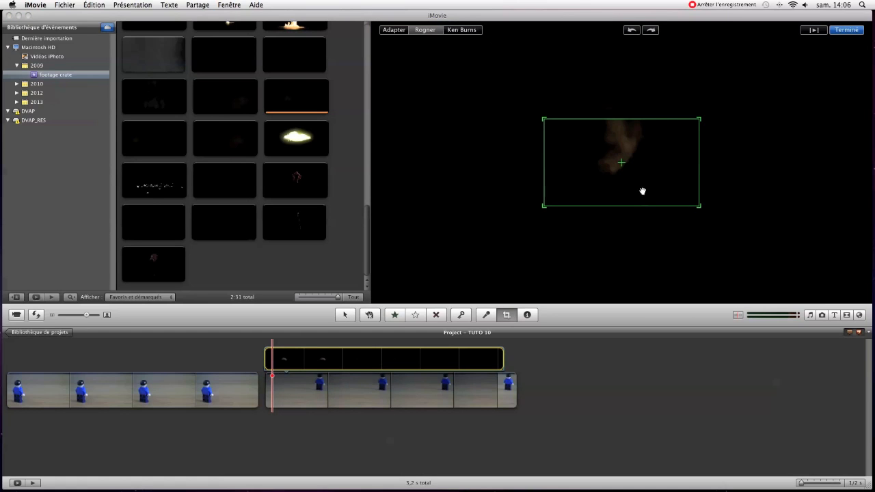
drag(611, 155, 607, 115)
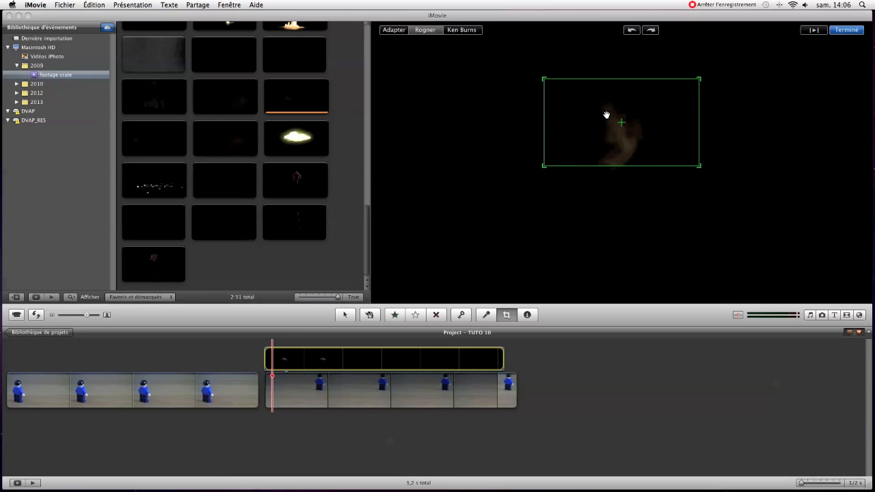
drag(544, 115, 596, 118)
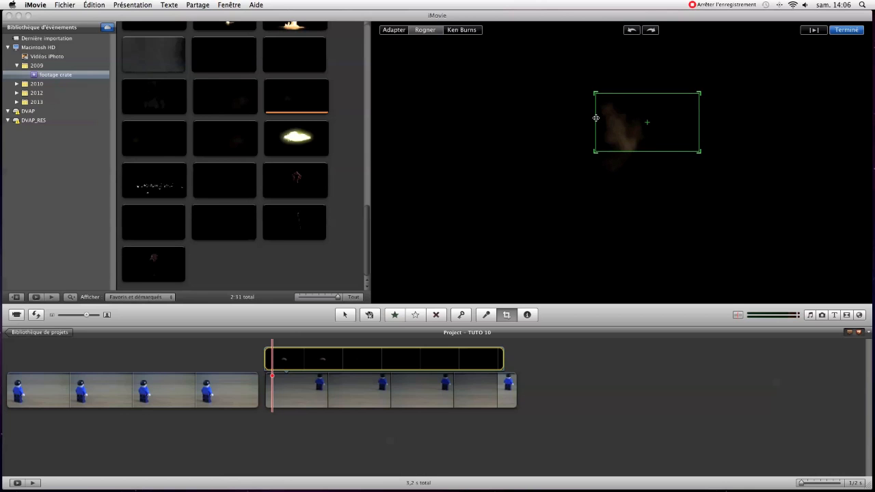
drag(651, 136, 652, 134)
click(846, 29)
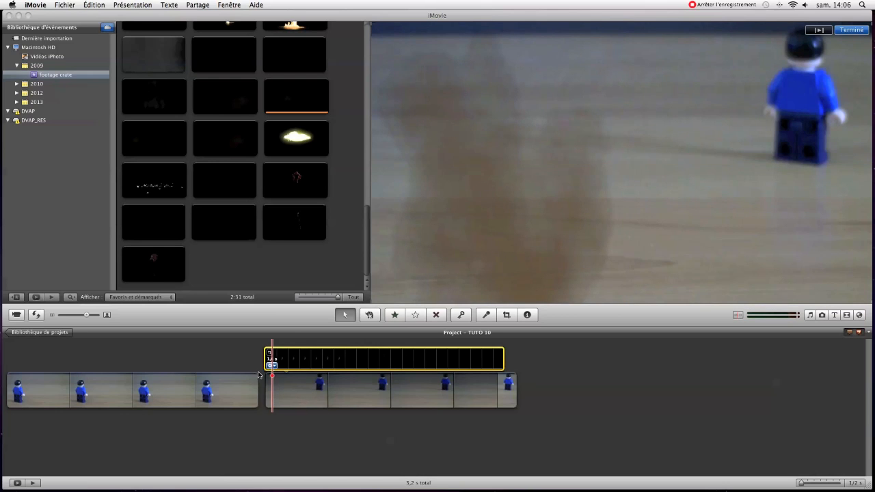
click(203, 357)
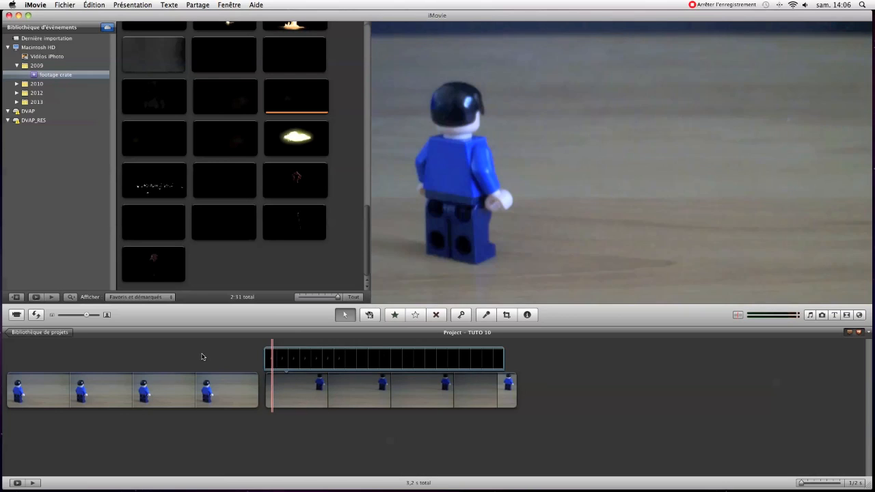
Step: Move the smoke overlay's crop frame slightly up and left so the smoke sits lower in the picture
click(271, 365)
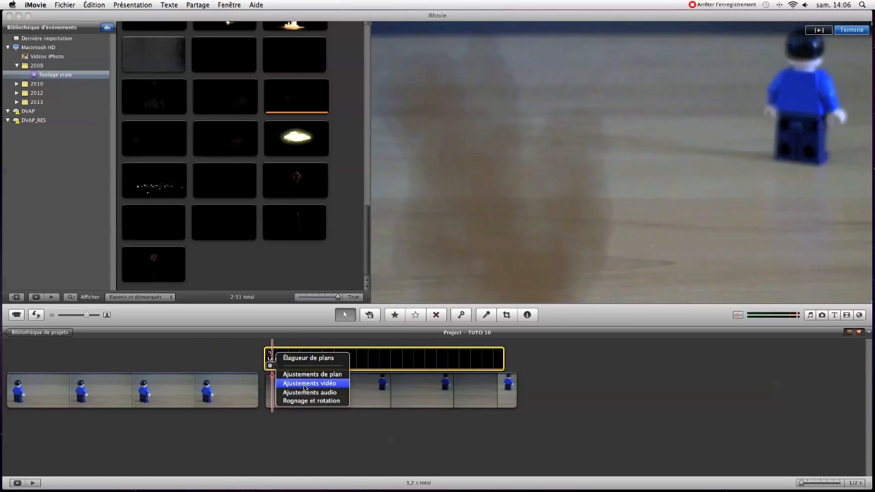
click(317, 401)
drag(619, 149, 637, 120)
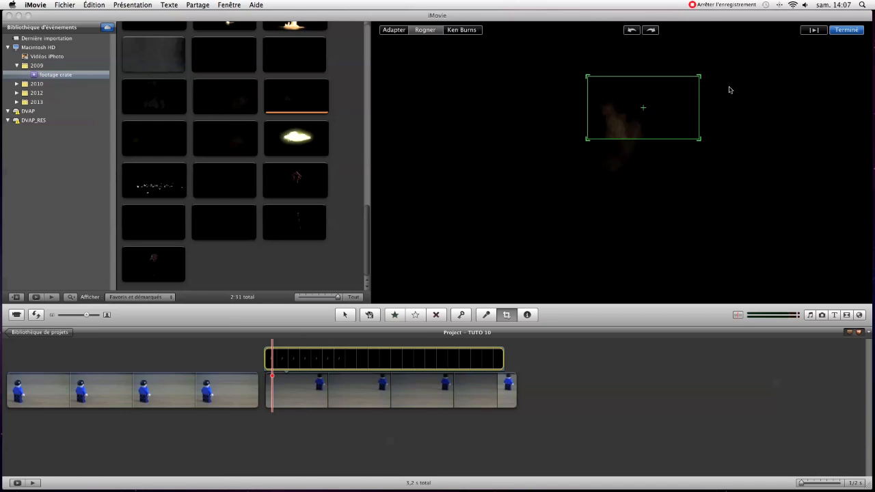
click(844, 30)
click(225, 359)
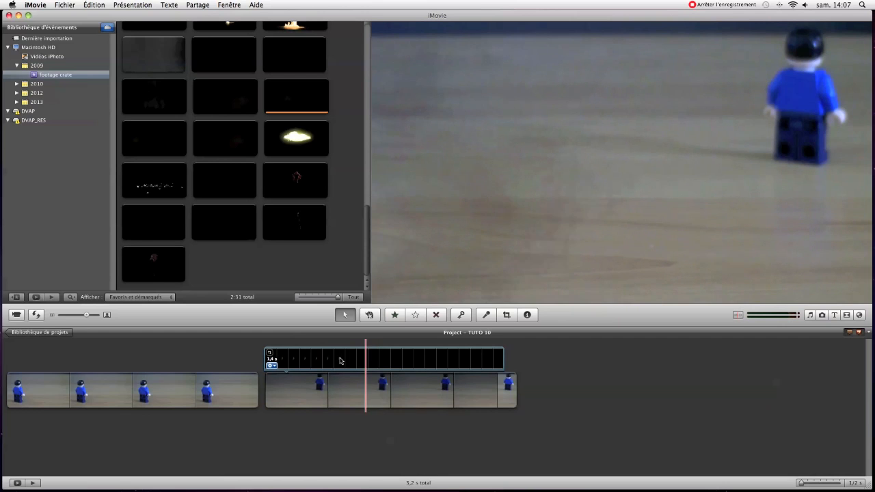
Step: Tint the smoke overlay's white point blue and set its brightness to -15% and its saturation to 32%
click(271, 365)
click(298, 384)
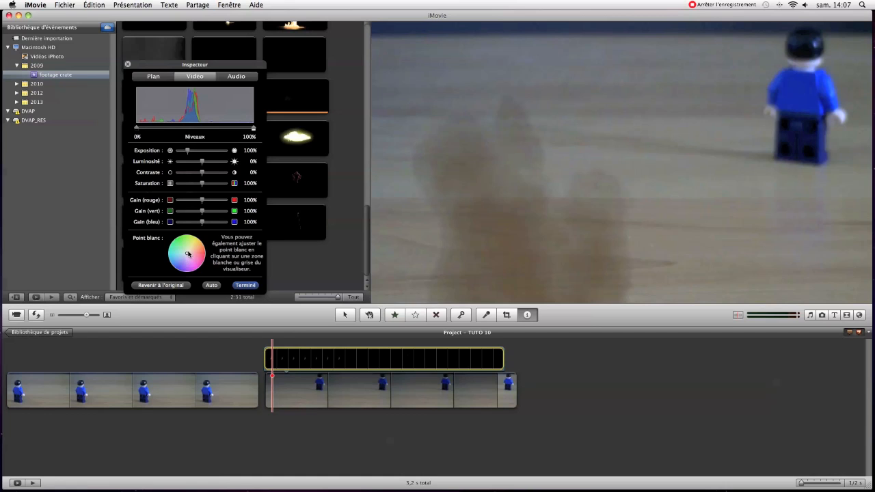
click(184, 259)
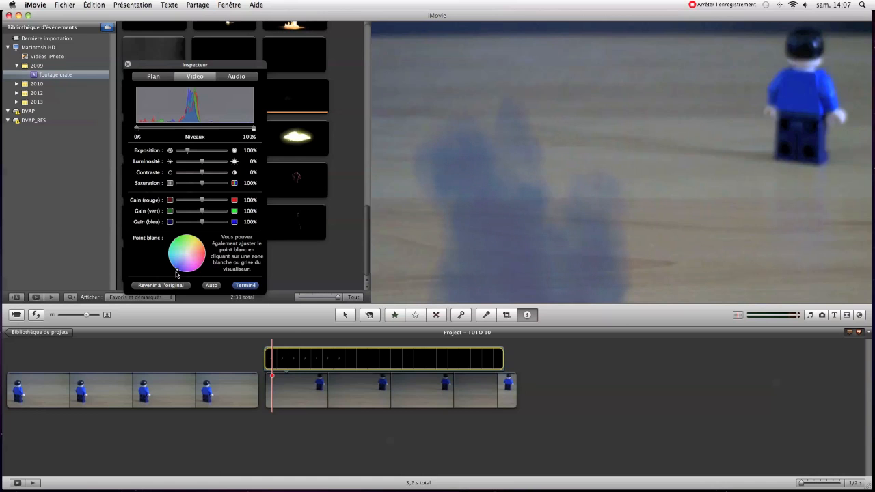
drag(196, 162, 184, 185)
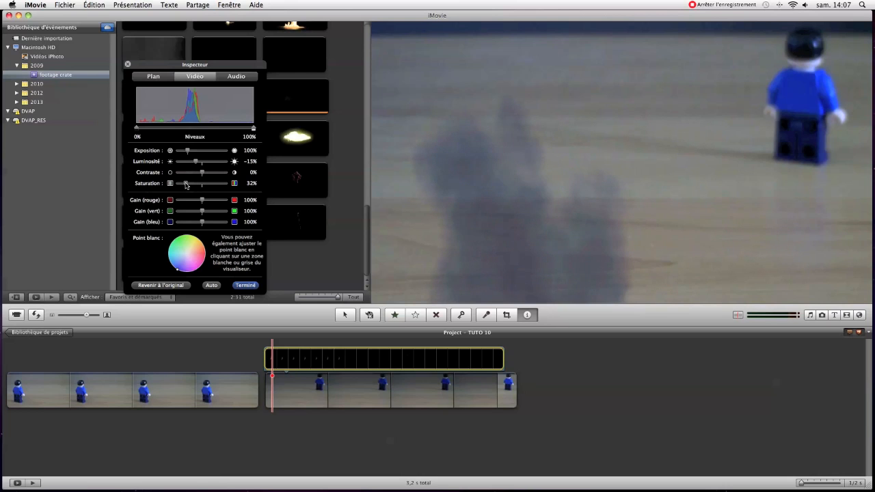
click(248, 286)
click(232, 353)
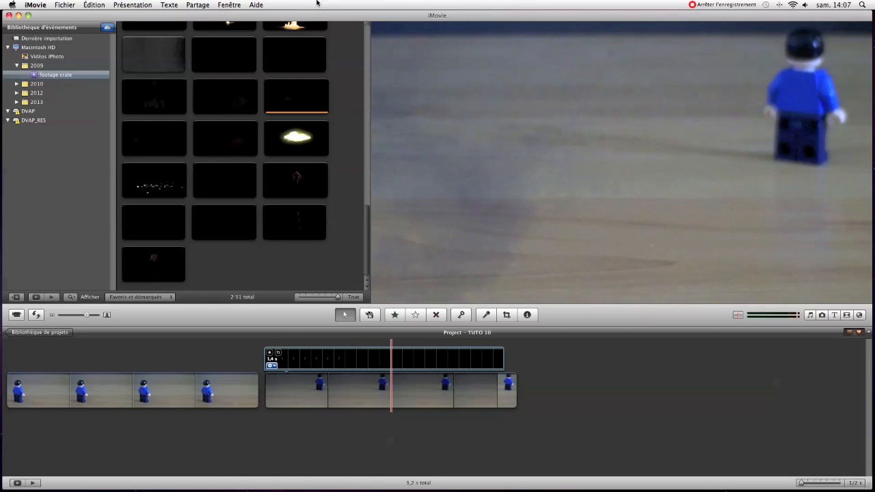
Step: Export the movie as TUTO 10 to the Bureau folder in HD size, 1280x720
click(195, 5)
click(219, 65)
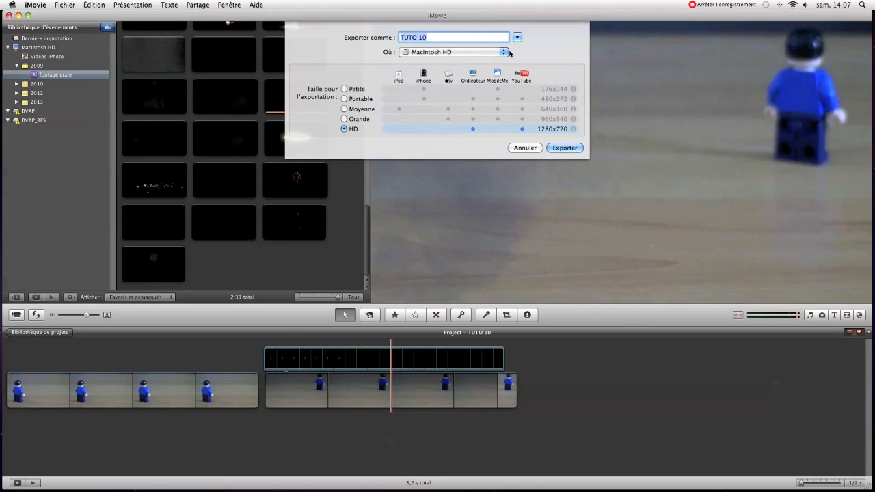
click(507, 52)
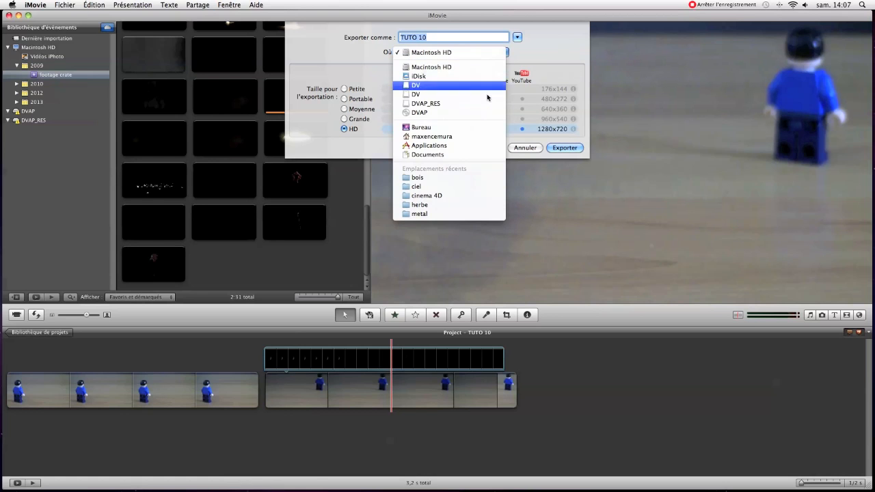
click(474, 128)
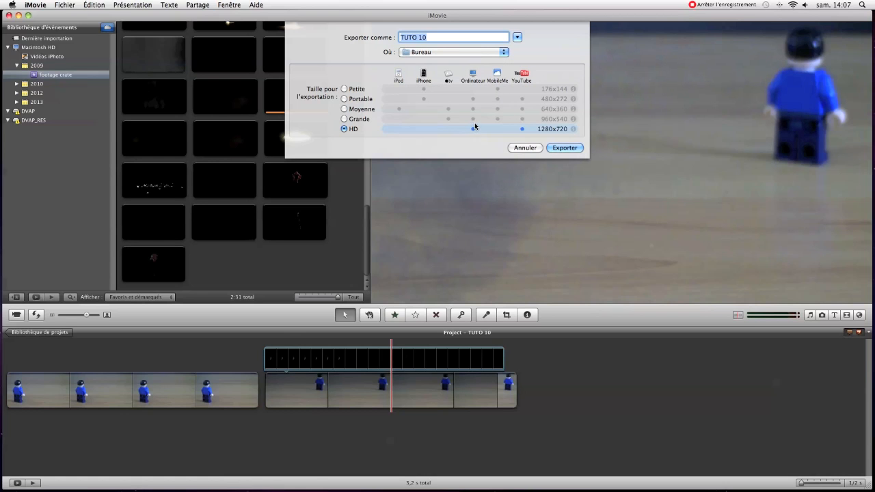
click(574, 147)
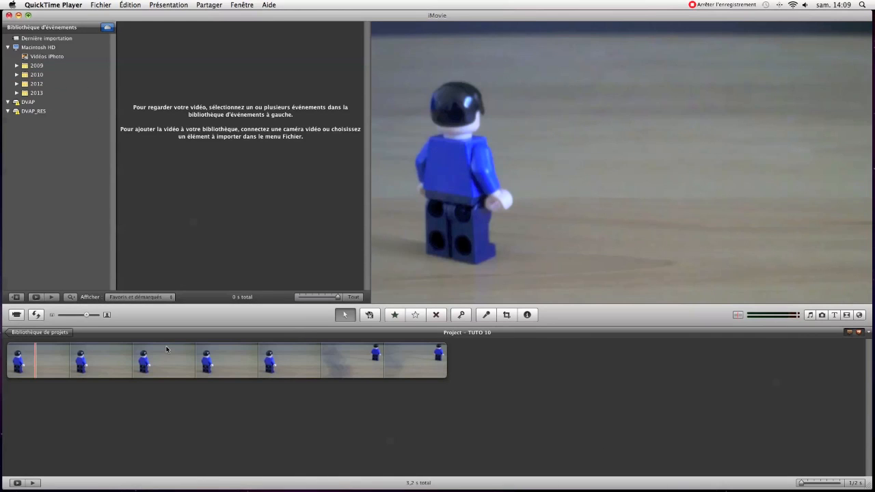
Step: Play the reimported clip and delete a short section at the figure's jump, splitting it into two clips
click(179, 412)
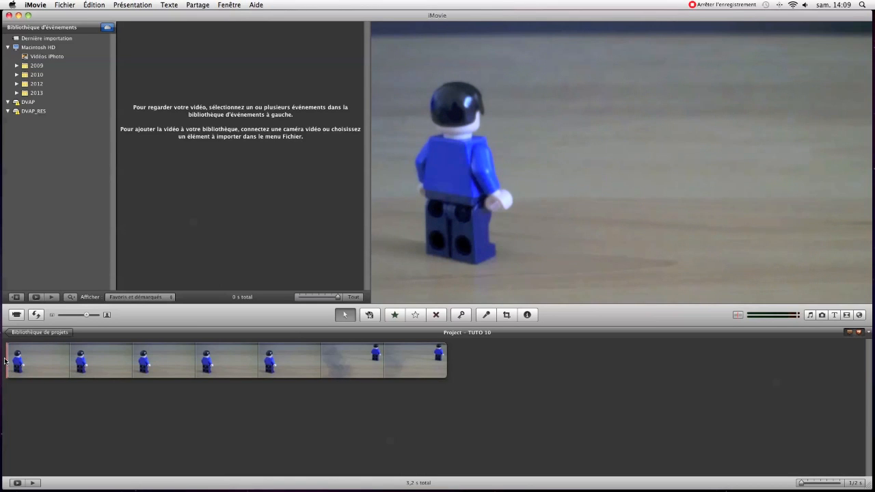
key(space)
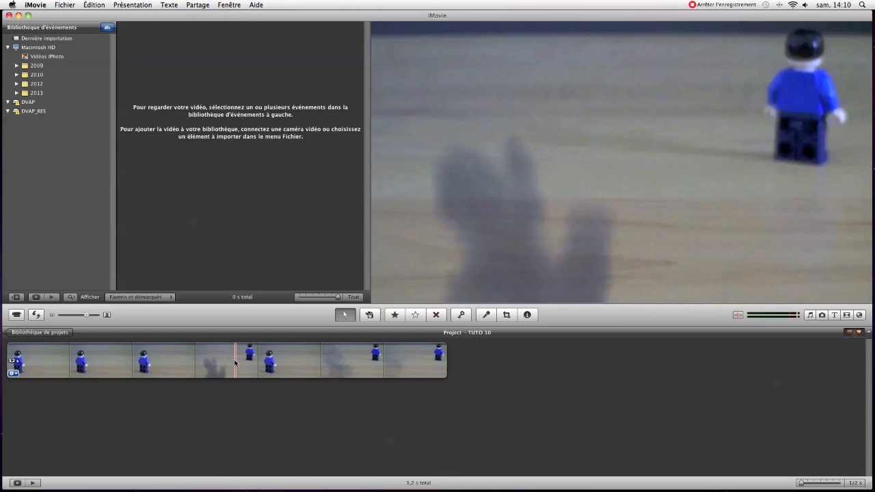
drag(235, 363, 230, 362)
key(BackSpace)
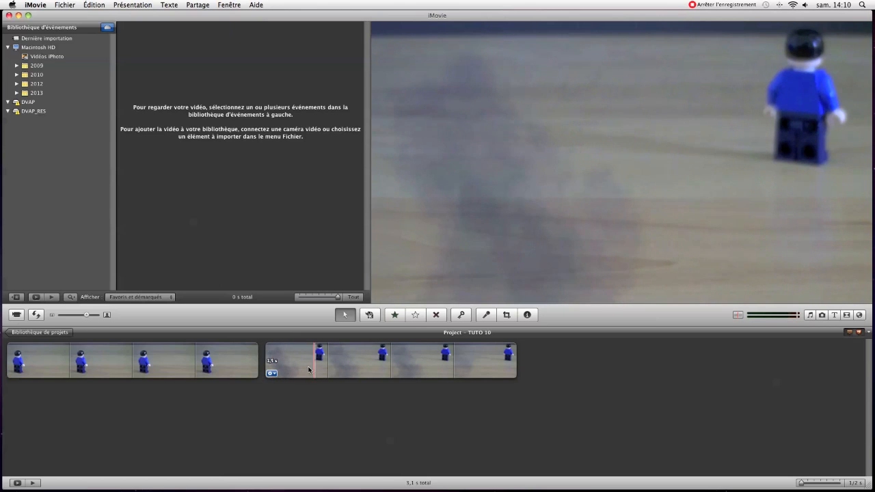
Step: Extend the end of the first clip slightly in the clip trimmer to restore frames before the jump
click(13, 374)
click(53, 366)
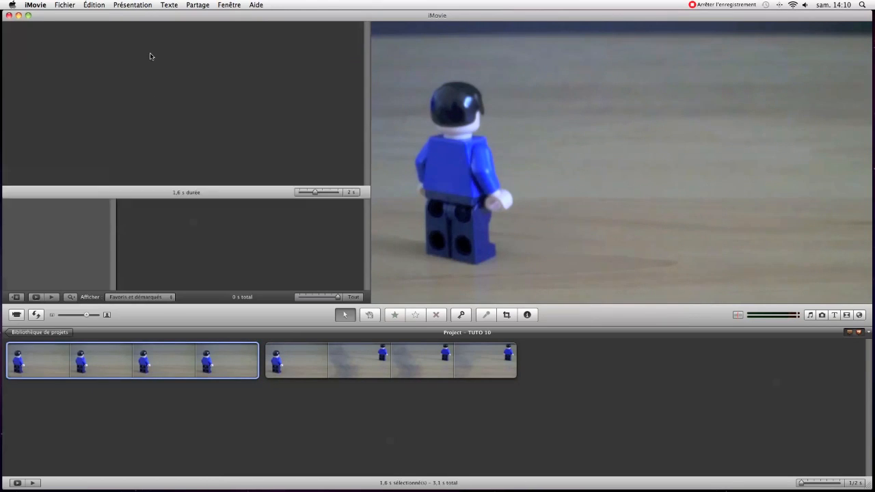
drag(71, 56, 73, 58)
click(347, 27)
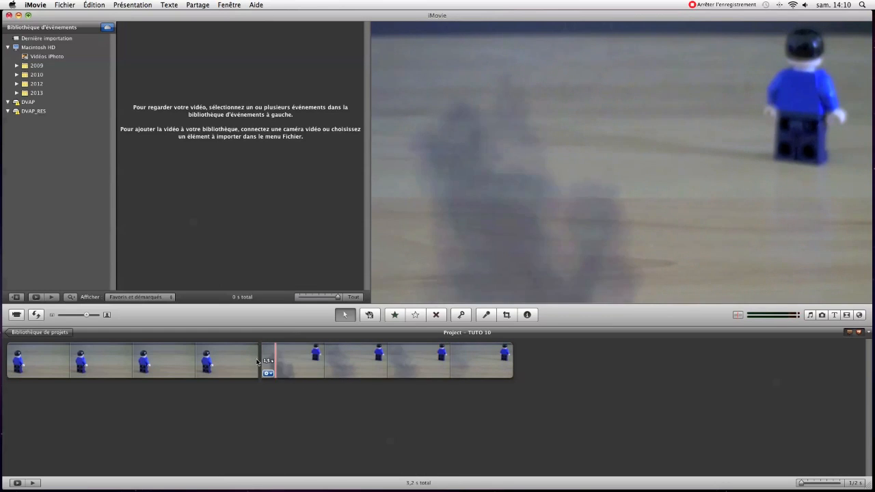
Step: Insert a Flou croisé transition between the two clips and play back the result
click(846, 315)
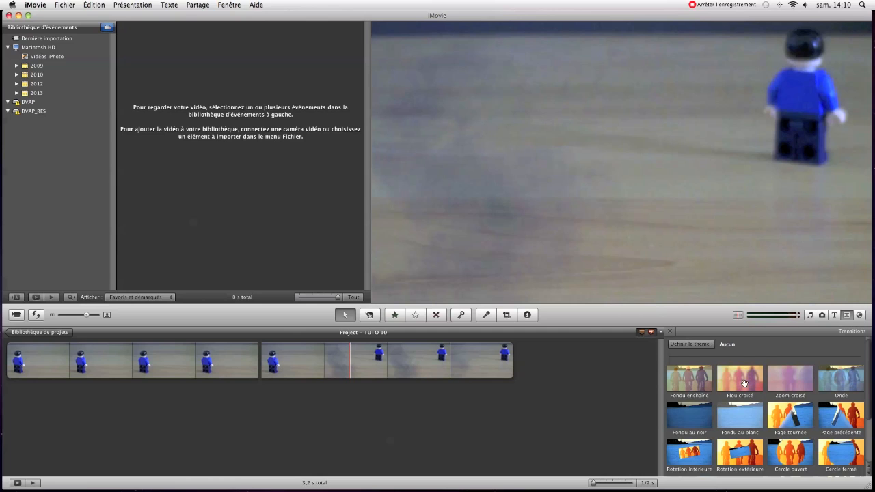
drag(744, 384, 260, 362)
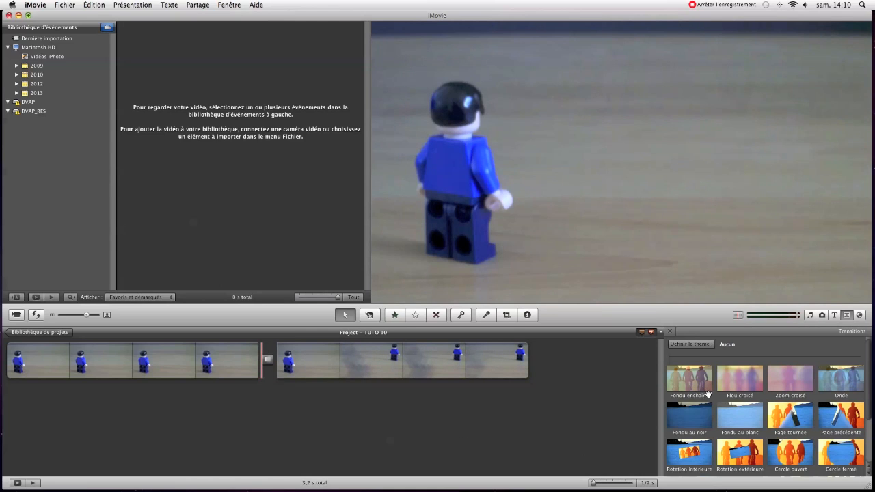
click(670, 332)
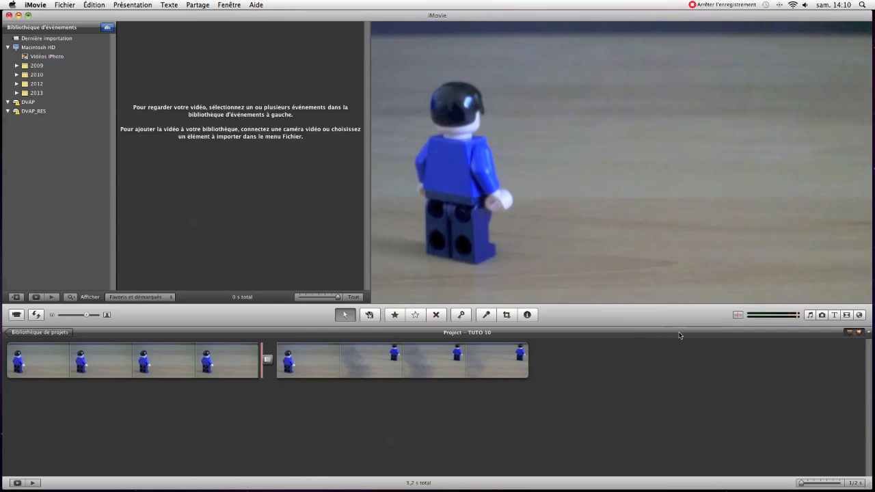
mouse_move(267, 367)
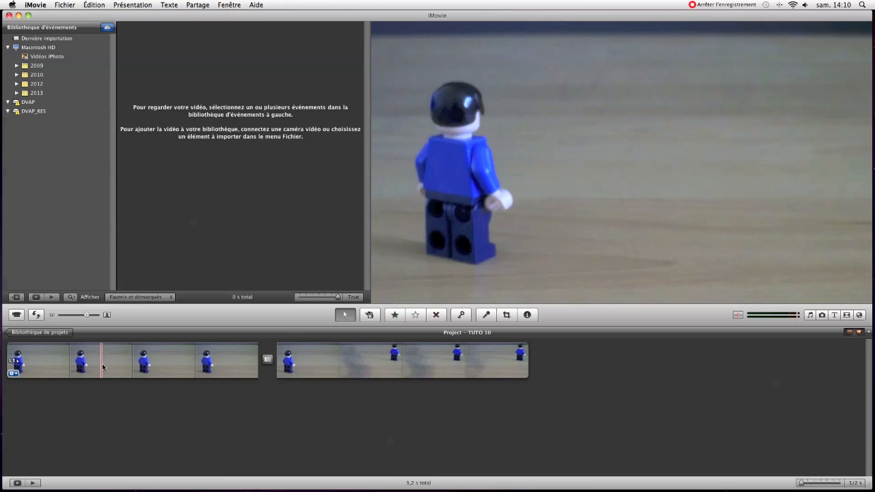
key(space)
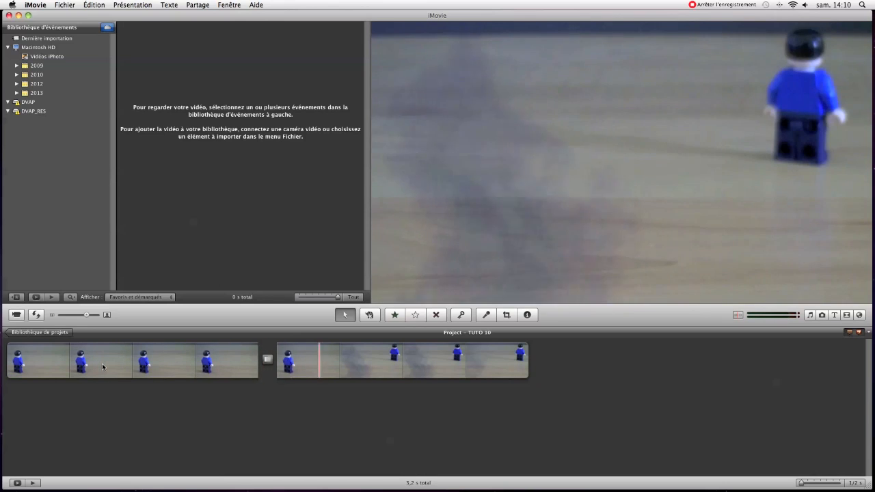
Step: Adjust the first clip's video settings, setting the blue gain to 200% and the contrast to 57%
click(16, 374)
click(55, 389)
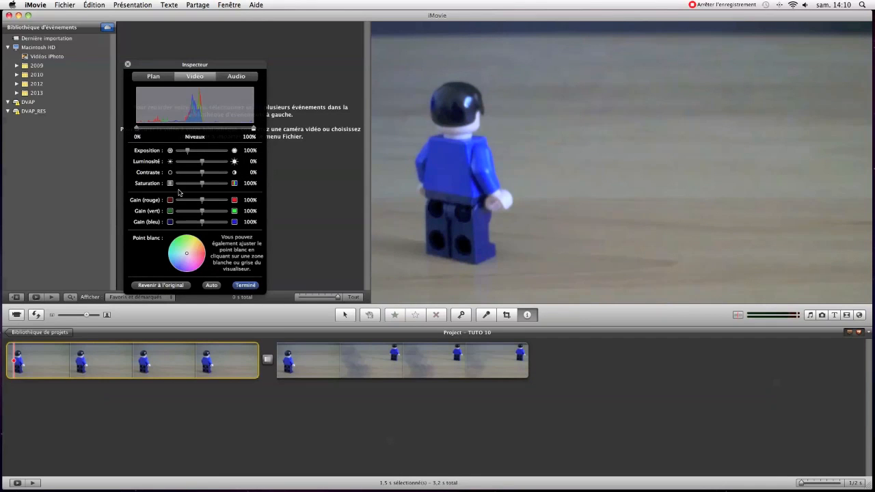
drag(203, 227, 226, 223)
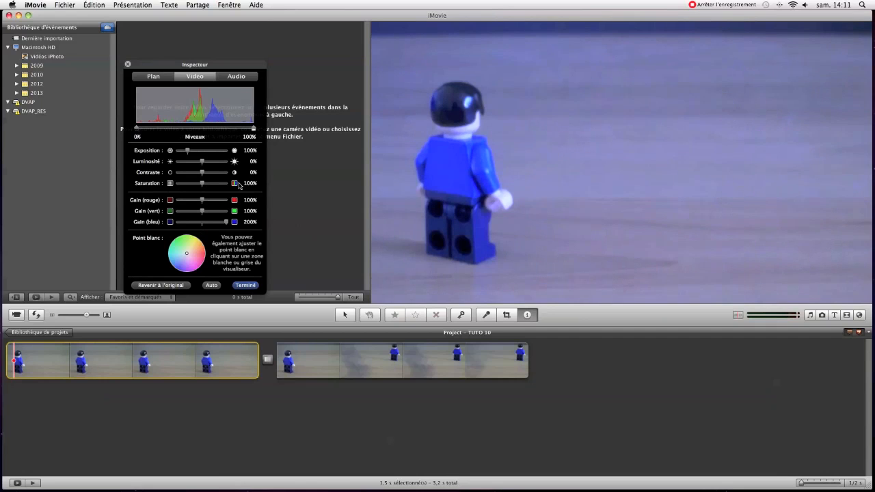
drag(204, 175, 216, 175)
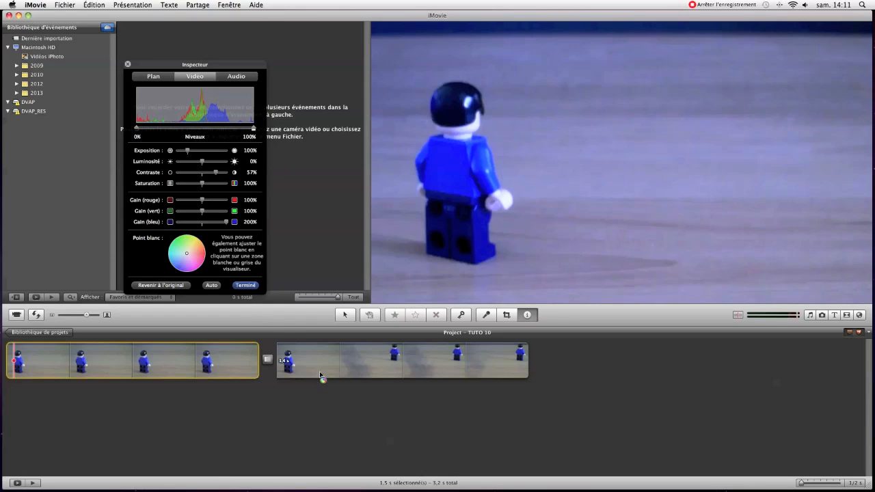
Step: Set the second clip's blue gain to 200% and contrast to 57%, then accept the adjustments and deselect the clip
drag(203, 222, 270, 220)
drag(202, 175, 214, 176)
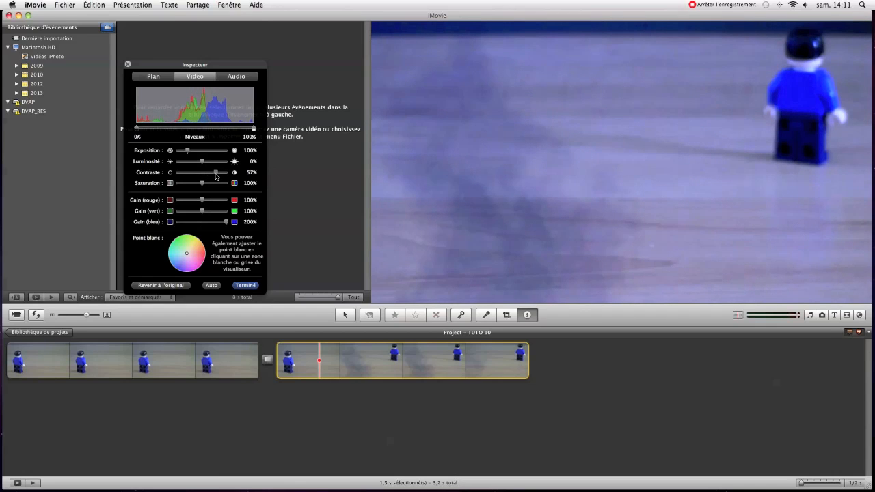
click(243, 285)
click(367, 424)
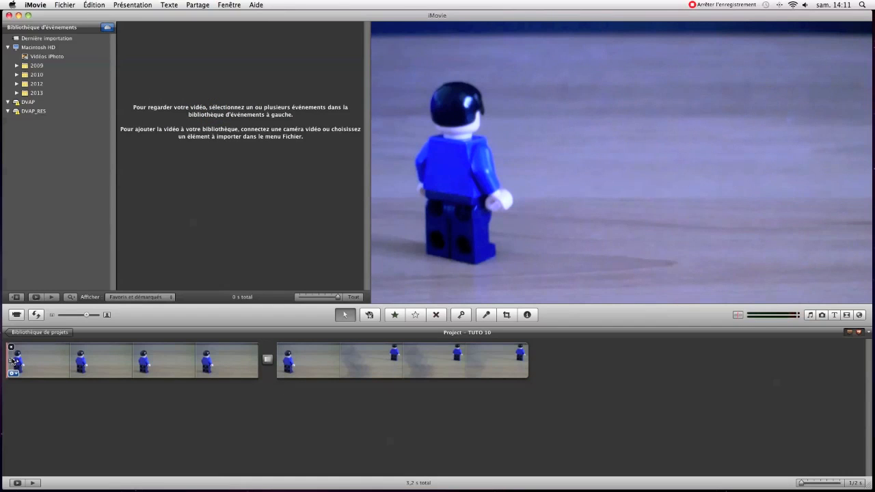
Step: Play the project from the start several times to review the colour-adjusted teleportation effect
key(space)
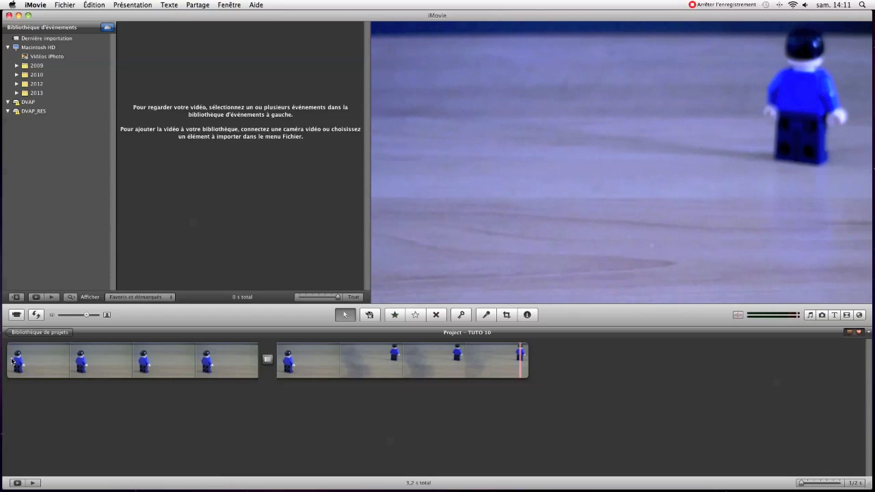
key(space)
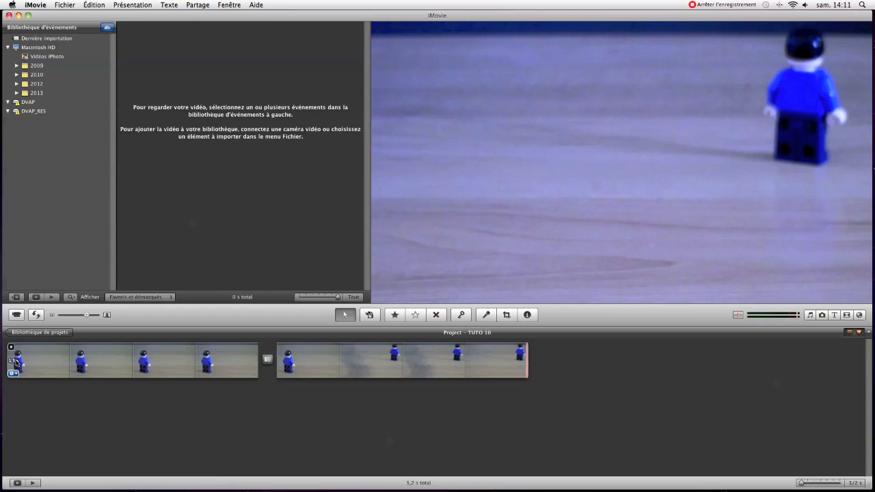
key(space)
key(space)
key(backslash)
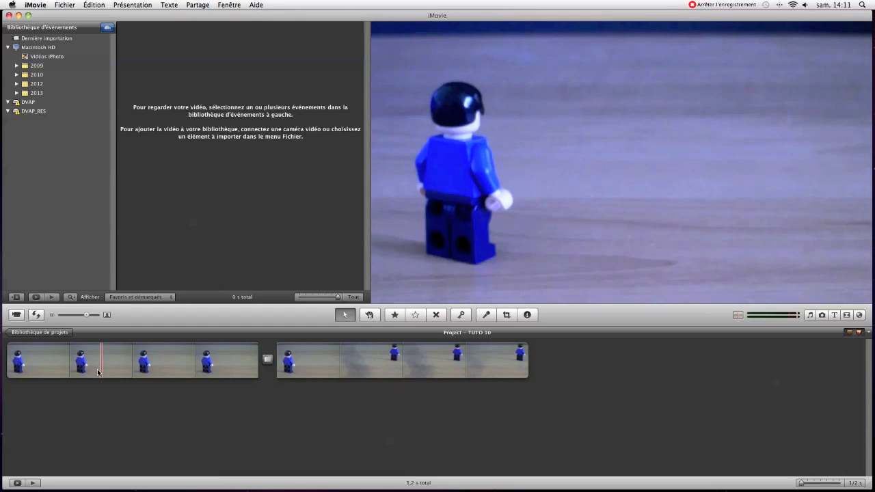